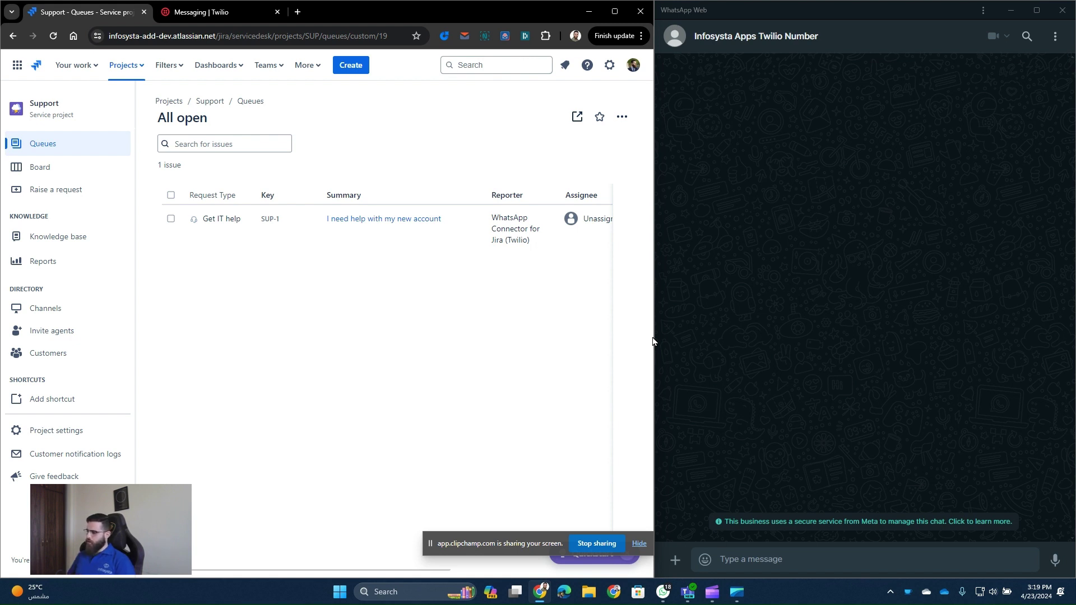
Send 'Hi' to the WhatsApp bot to get its list of ticket commands.
{"action": "left_click", "coordinate": [737, 559]}
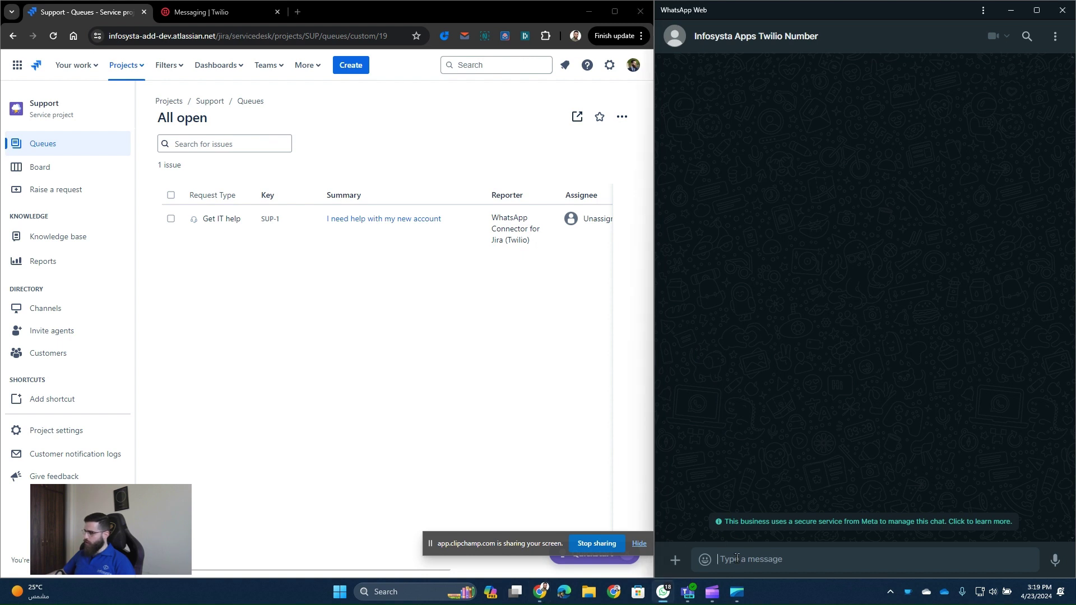
{"action": "type", "text": "Hi"}
{"action": "key", "text": "Return"}
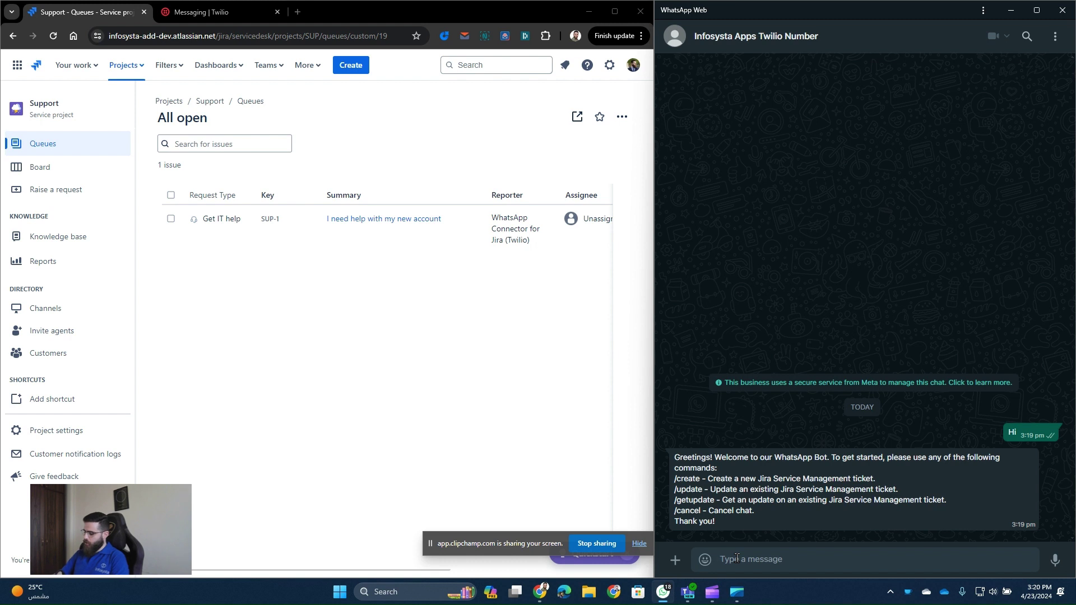
{"action": "type", "text": "/create"}
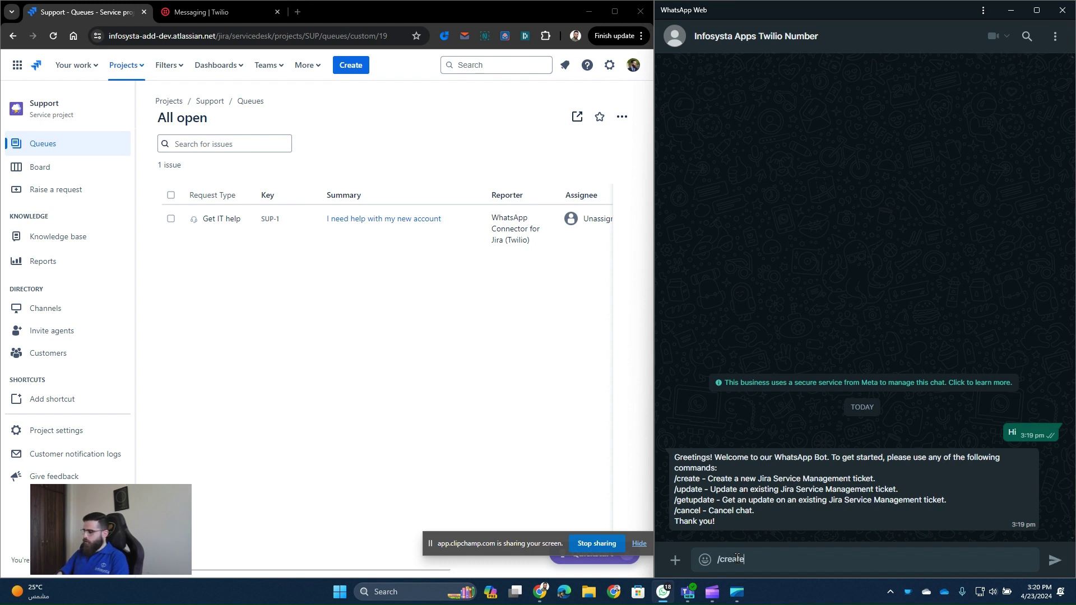
Start a bot ticket with /create, choosing the General group and the Get IT help request type.
{"action": "key", "text": "Return"}
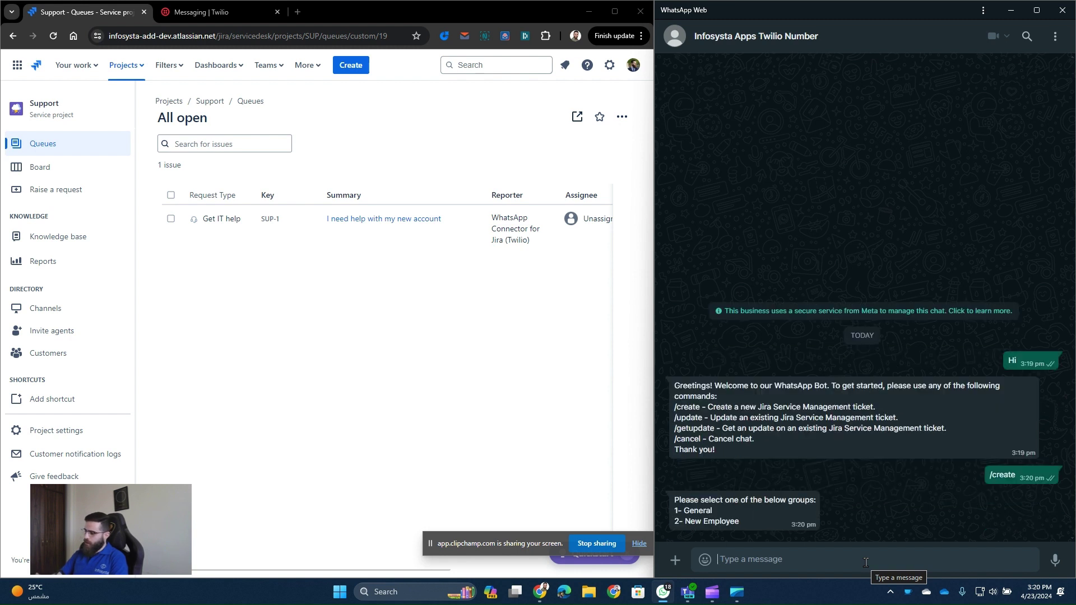
{"action": "type", "text": "1"}
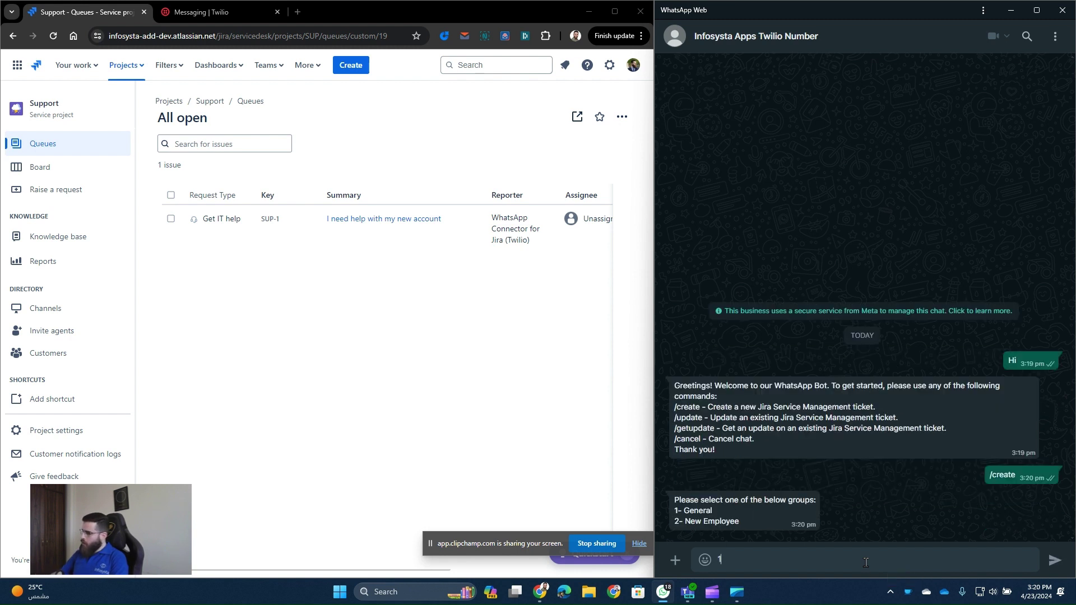
{"action": "key", "text": "Return"}
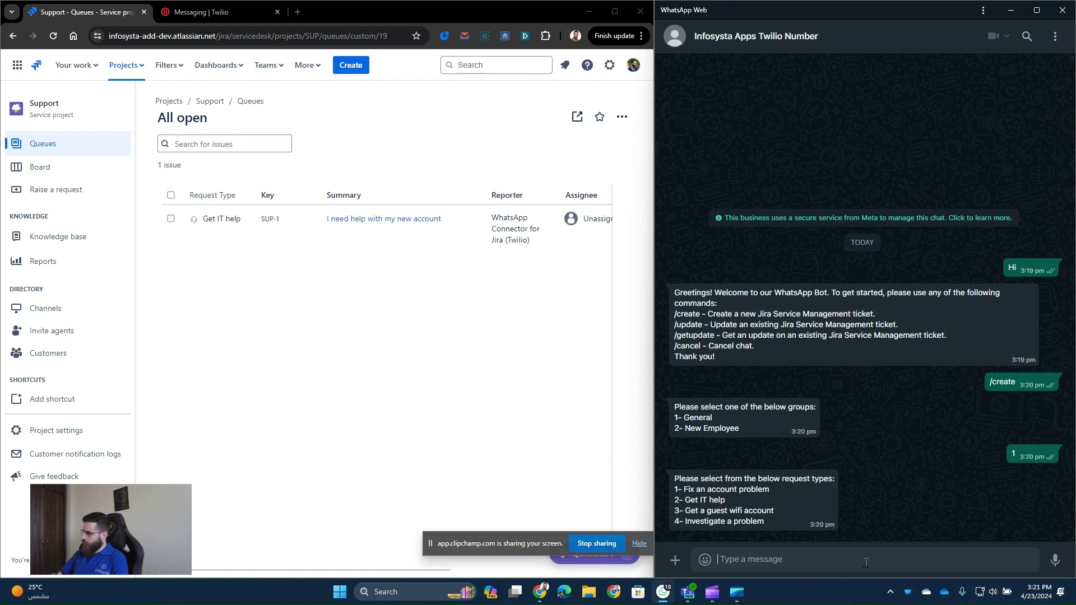
{"action": "type", "text": "2"}
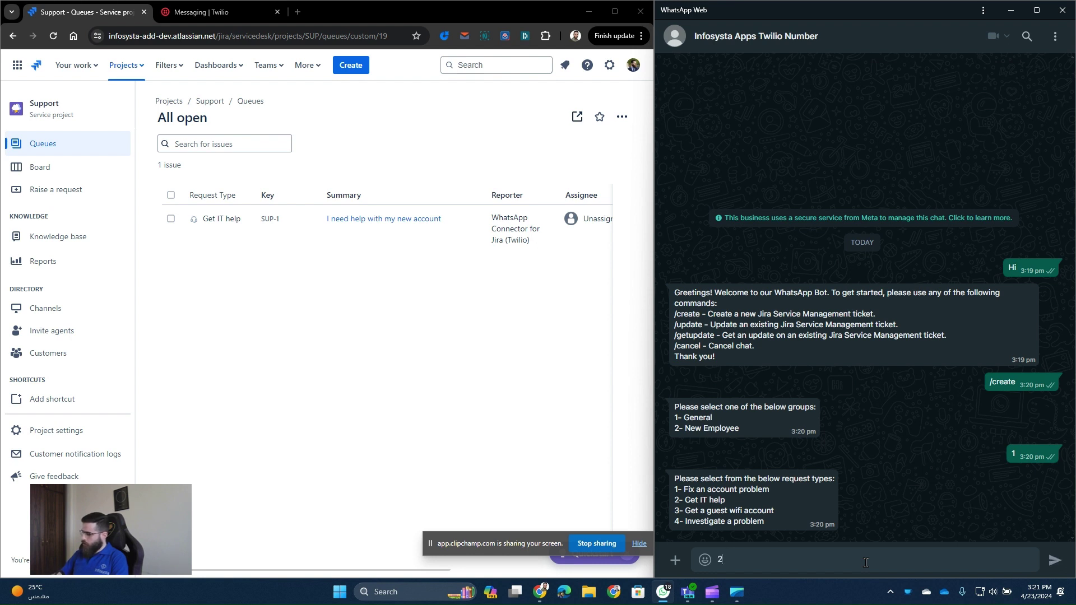
{"action": "key", "text": "Return"}
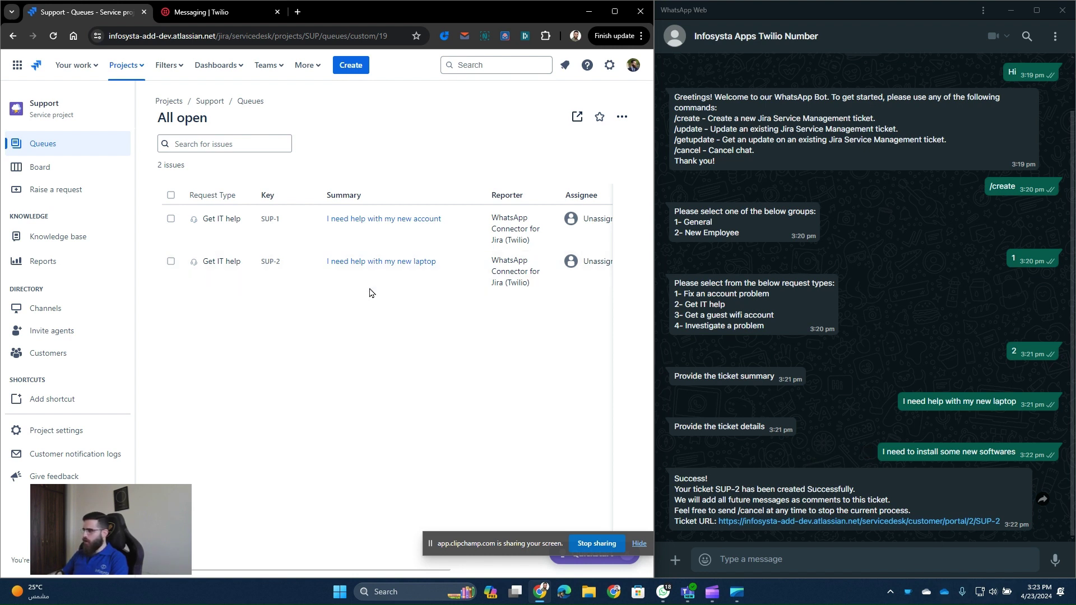
Open SUP-2 and reply to the customer asking for the list of software.
{"action": "left_click", "coordinate": [355, 262]}
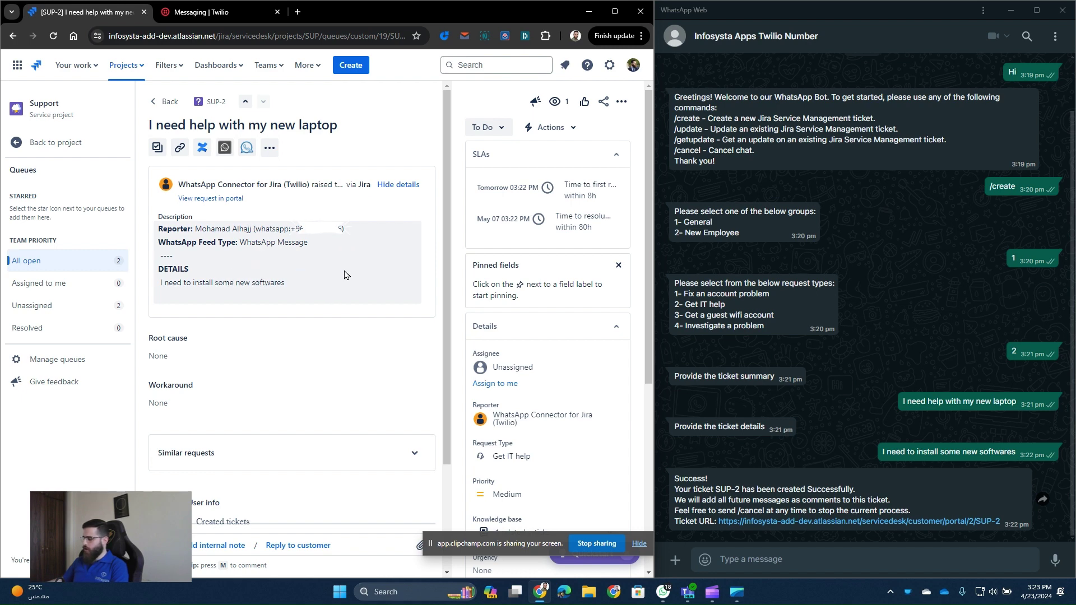
{"action": "key", "text": "m"}
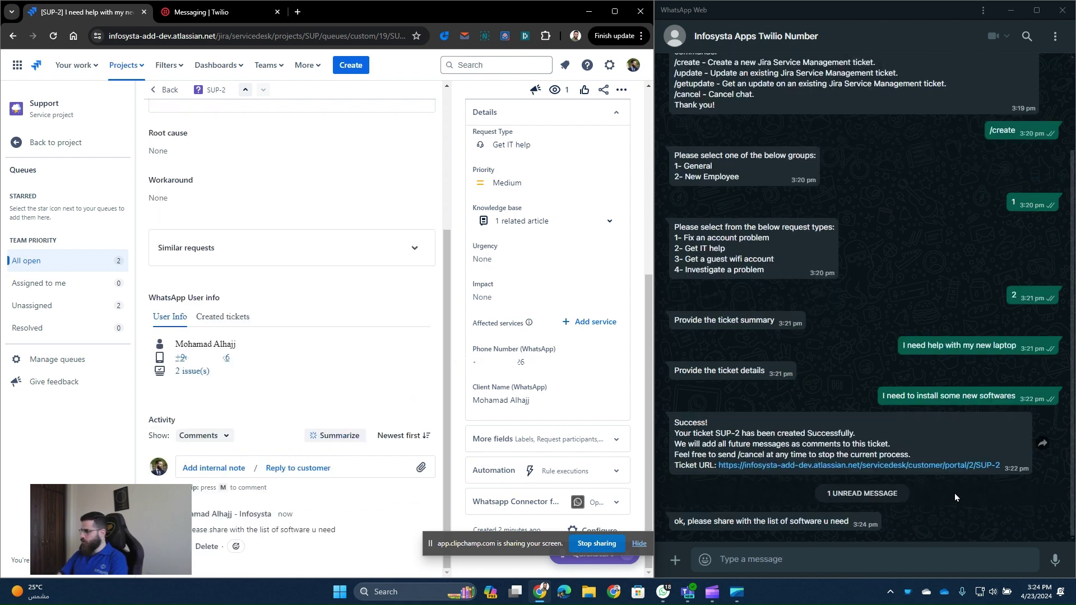
{"action": "mouse_move", "coordinate": [765, 522]}
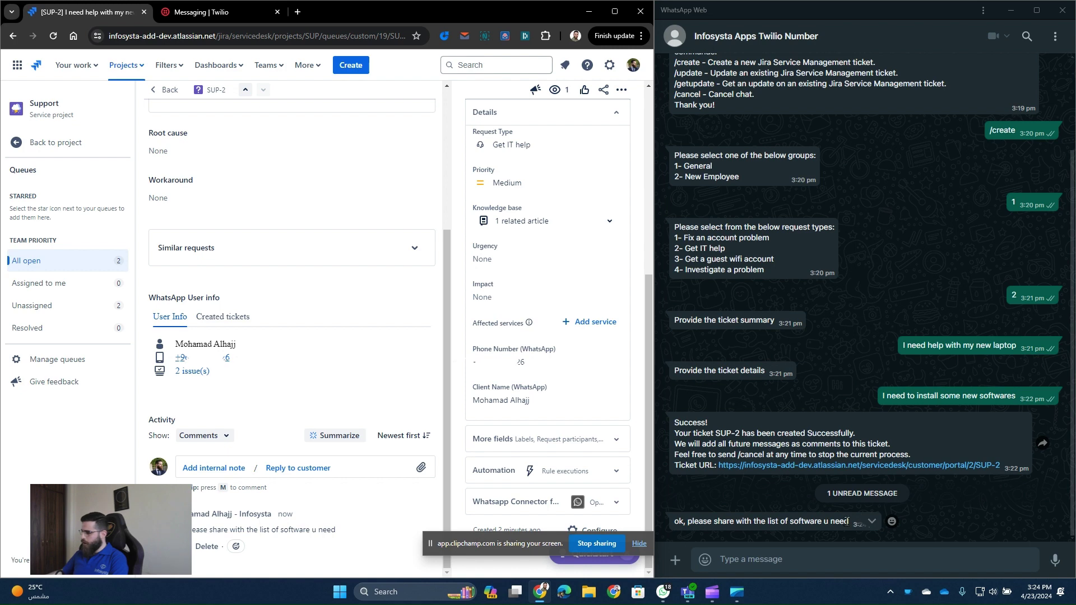
Answer in WhatsApp to install MS 365, check the new SUP-2 comment, then return to the queue.
{"action": "left_click_drag", "start_coordinate": [848, 520], "coordinate": [698, 522]}
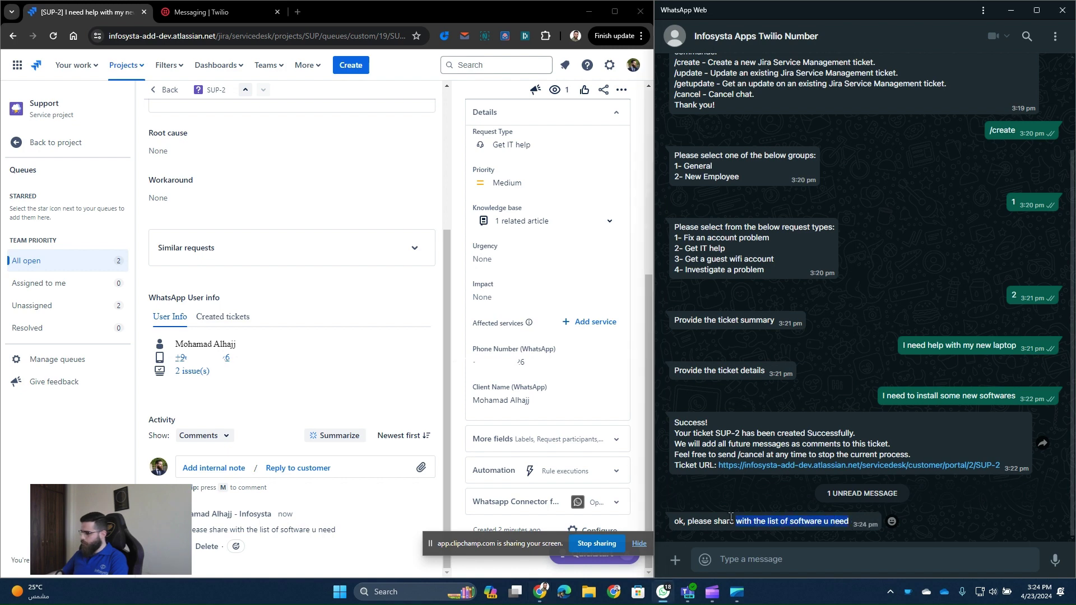
{"action": "left_click", "coordinate": [724, 558]}
{"action": "type", "text": "I need to install  MS 365 and enable the license"}
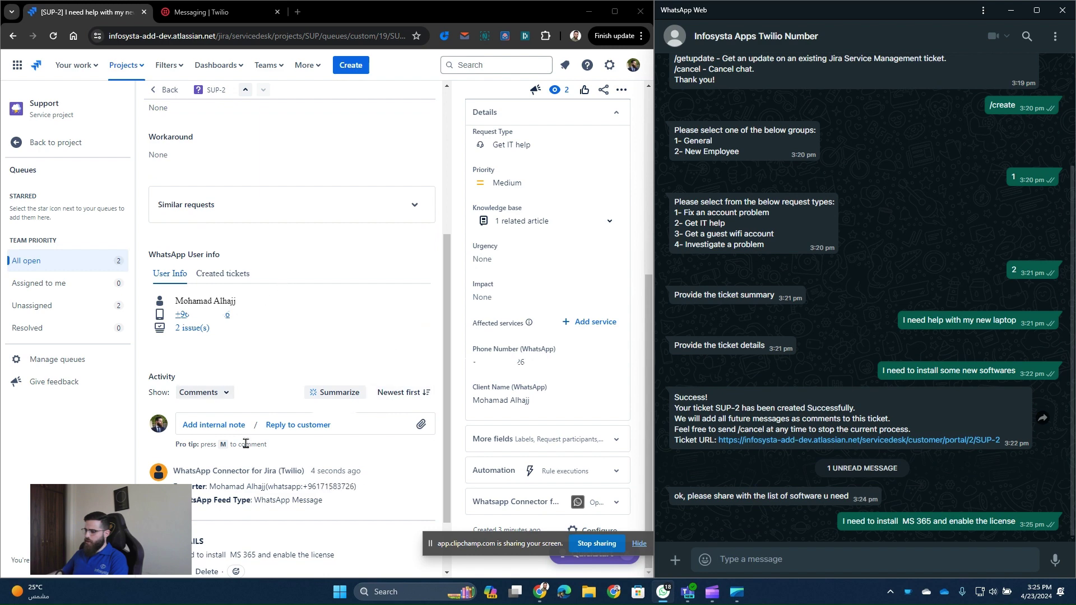
{"action": "scroll", "coordinate": [223, 435], "scroll_direction": "down", "scroll_amount": 1}
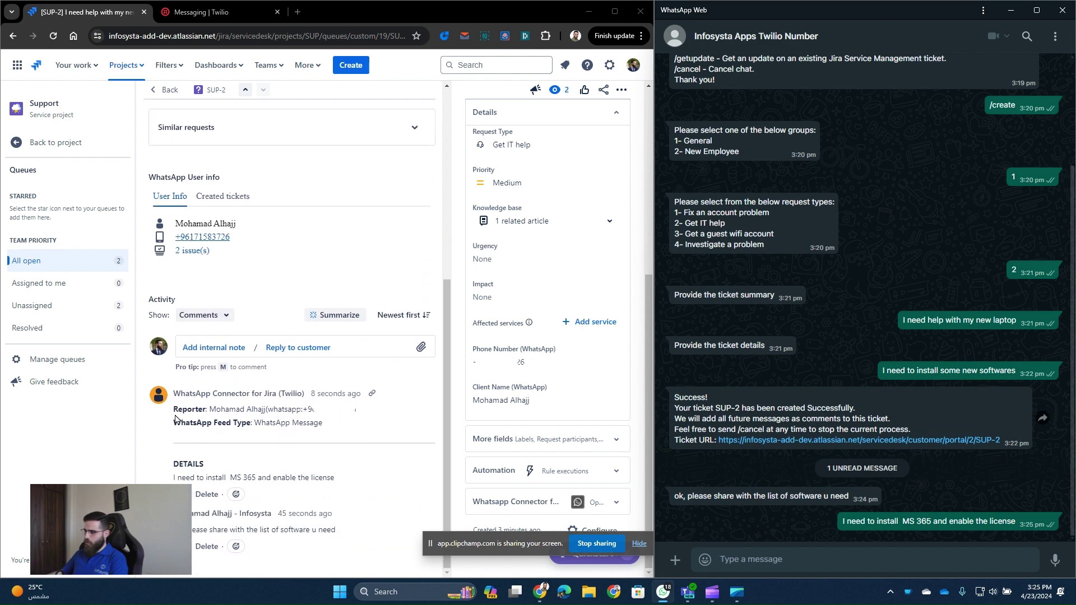
{"action": "left_click_drag", "start_coordinate": [173, 407], "coordinate": [343, 485]}
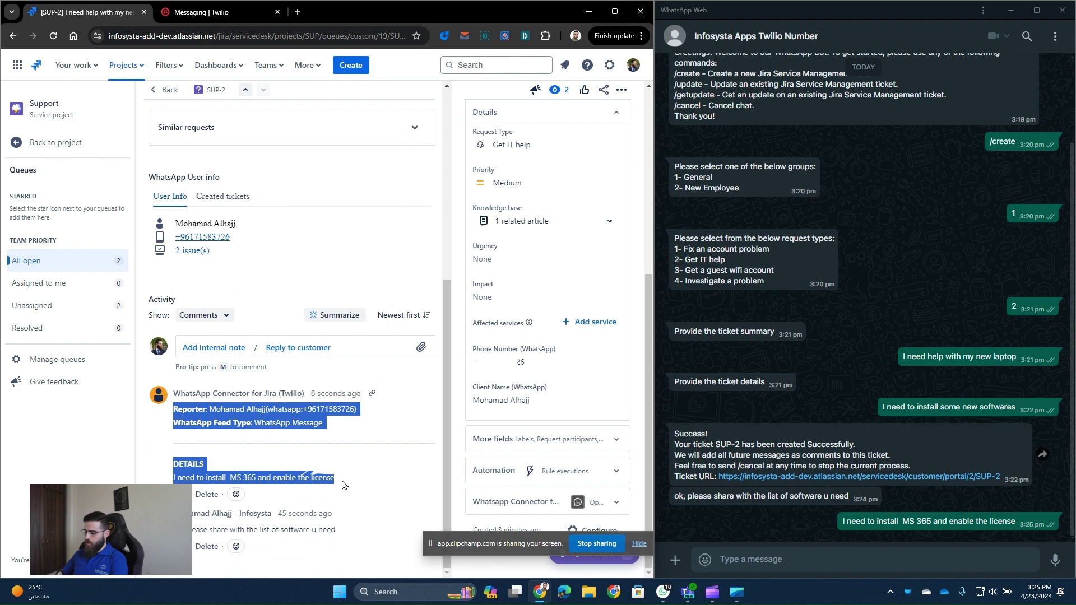
{"action": "left_click", "coordinate": [164, 90]}
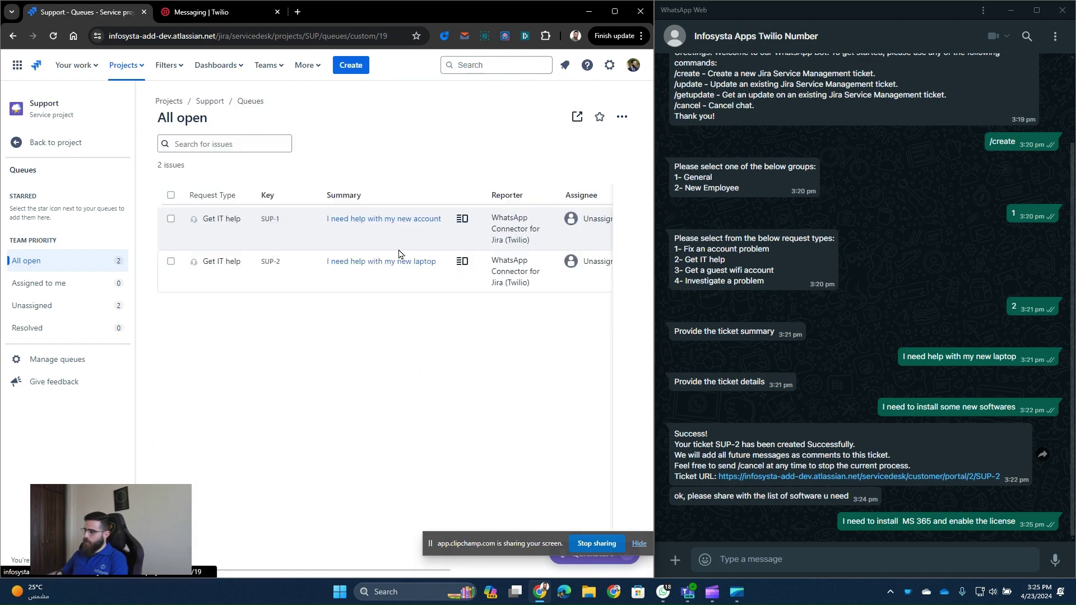
Cancel the old bot flow and create SUP-3 'A new emp named James joined us' under New Employee.
{"action": "left_click", "coordinate": [780, 559]}
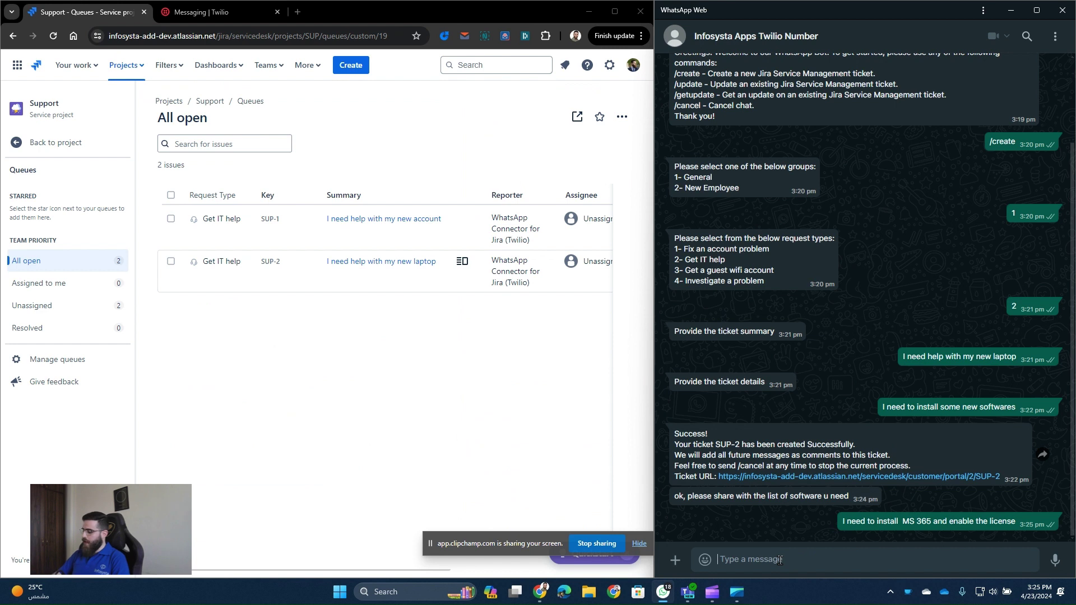
{"action": "type", "text": "/cancel"}
{"action": "key", "text": "Return"}
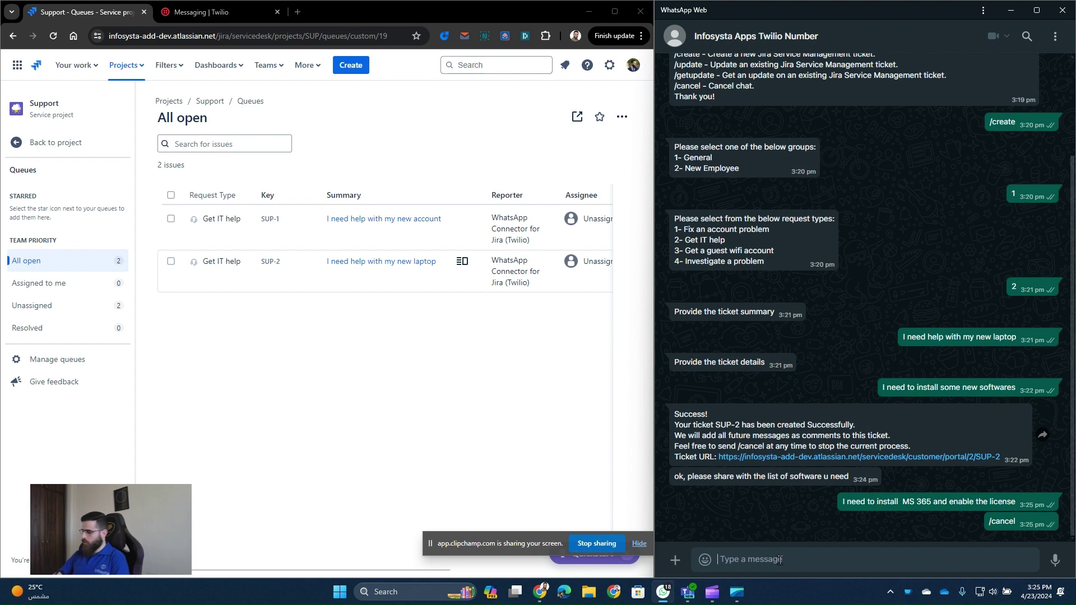
{"action": "type", "text": "/create"}
{"action": "key", "text": "Return"}
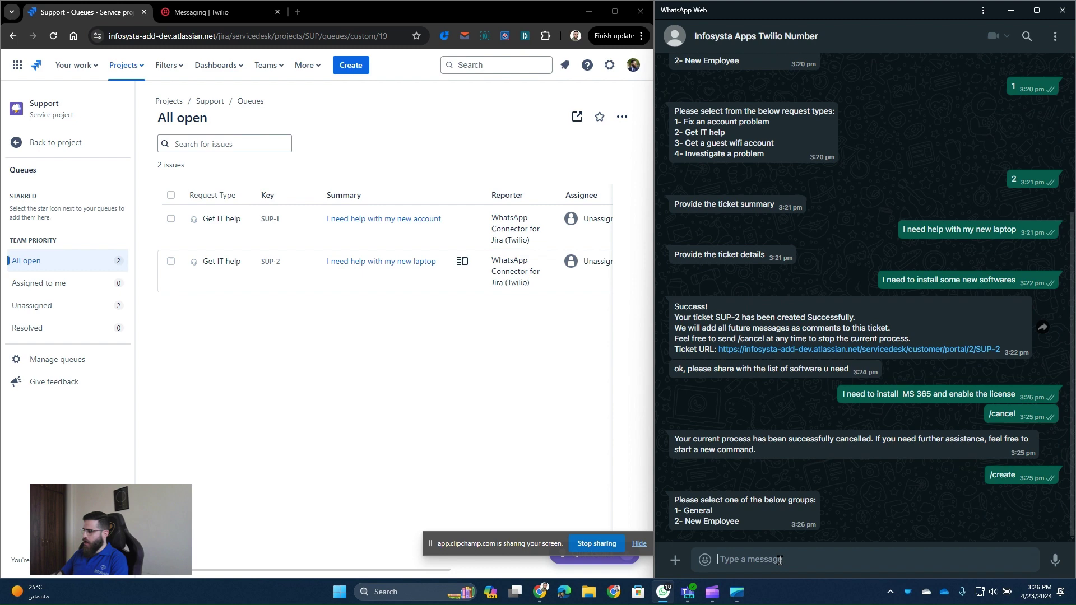
{"action": "type", "text": "2"}
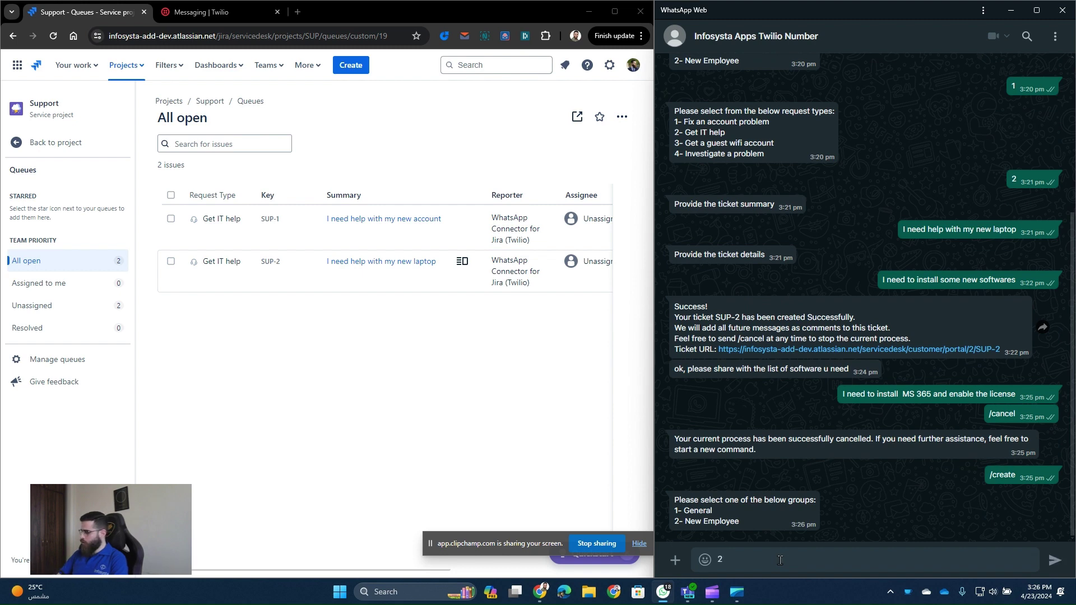
{"action": "key", "text": "Return"}
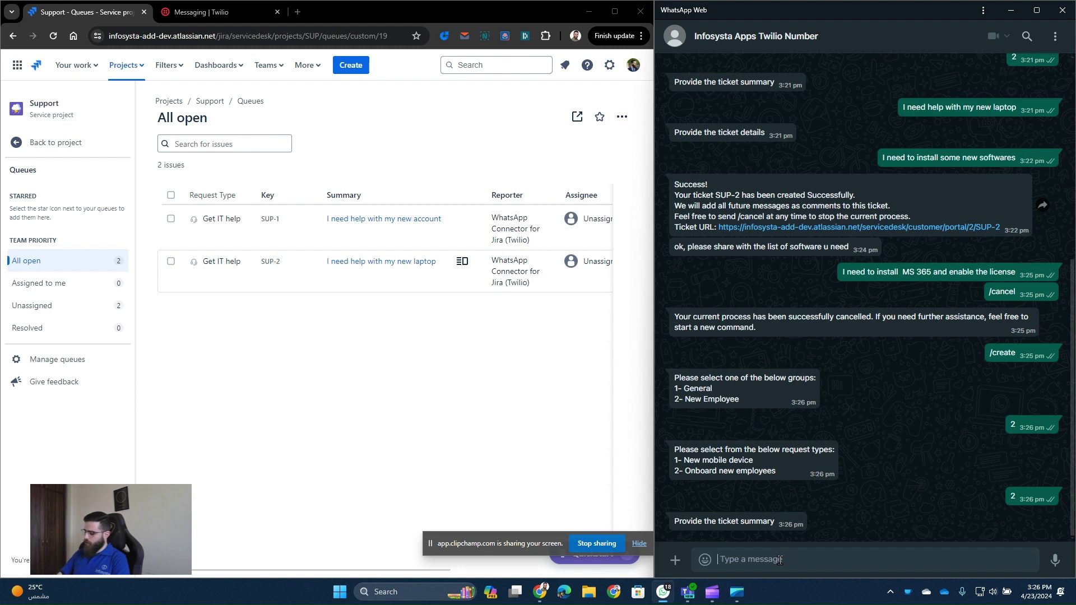
{"action": "type", "text": "A new emp named James joined us"}
{"action": "key", "text": "Return"}
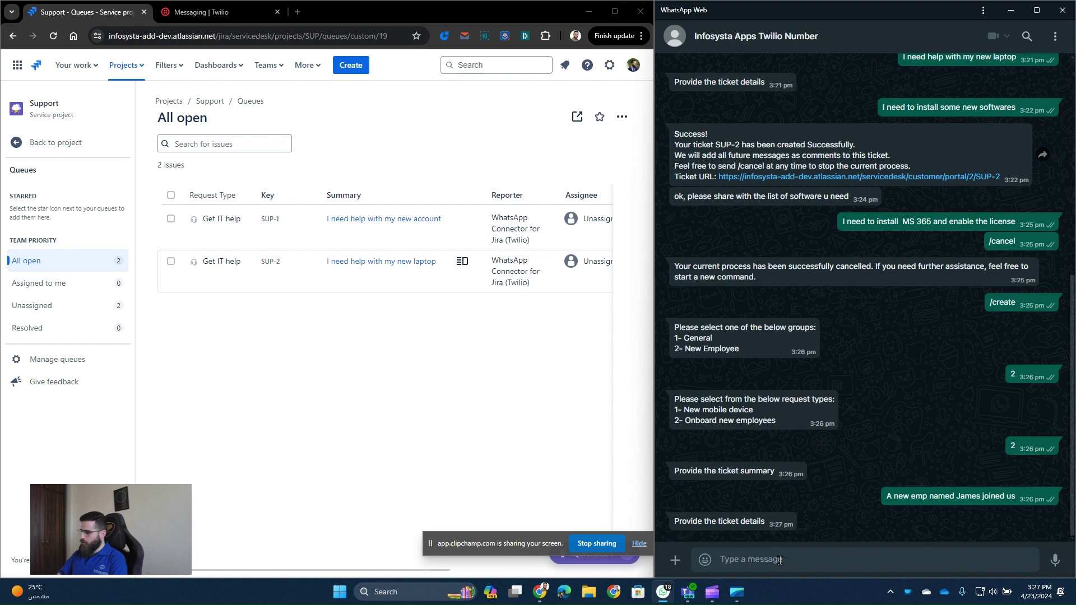
{"action": "type", "text": "he'll our IT Manager"}
{"action": "key", "text": "Return"}
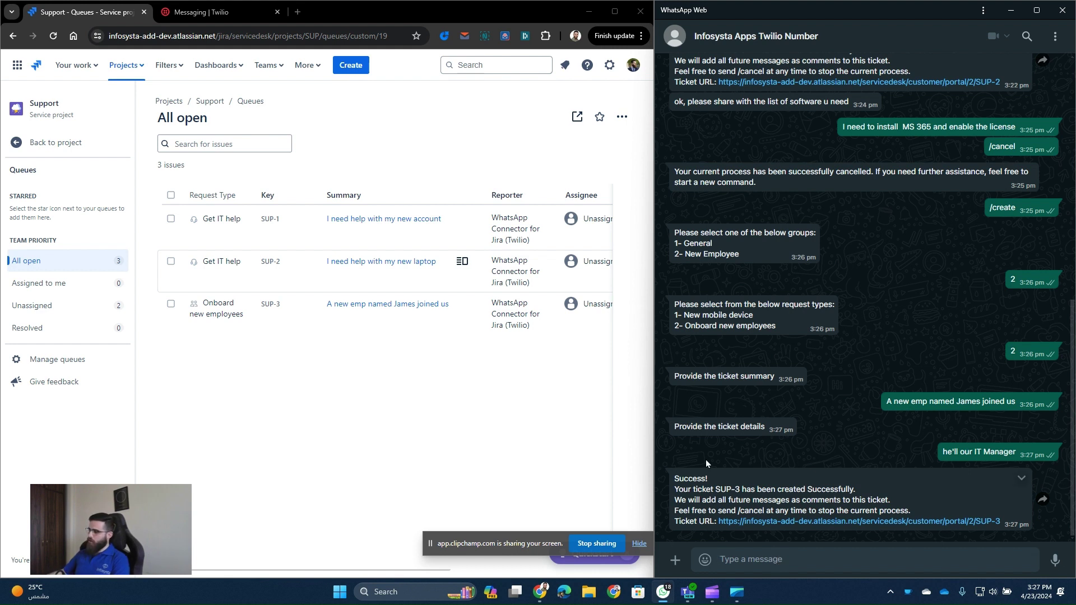
Open the SUP-3 new-employee ticket from the All open queue.
{"action": "left_click", "coordinate": [383, 311]}
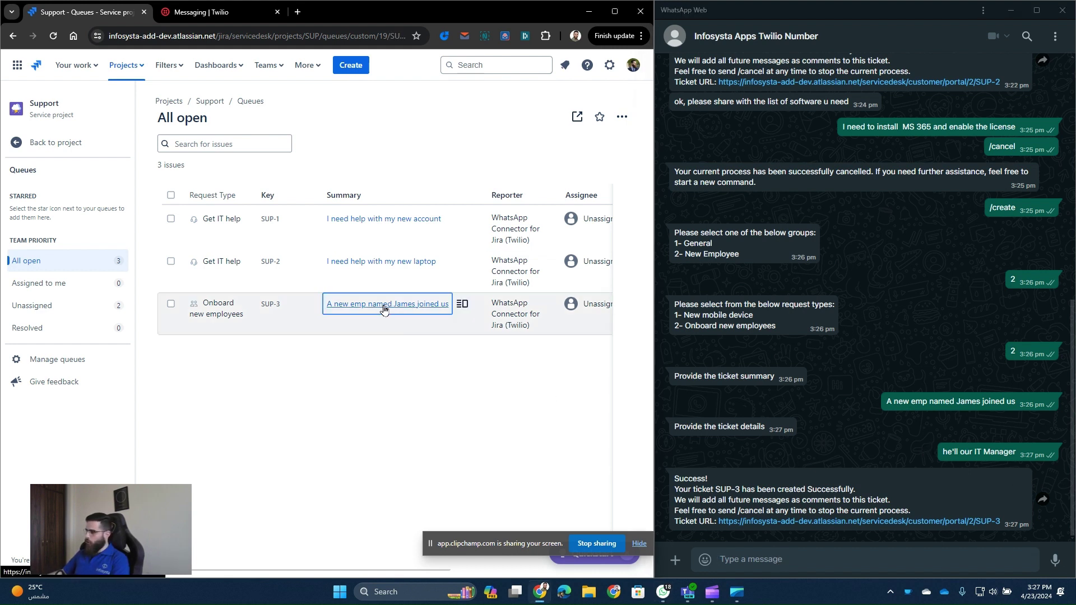